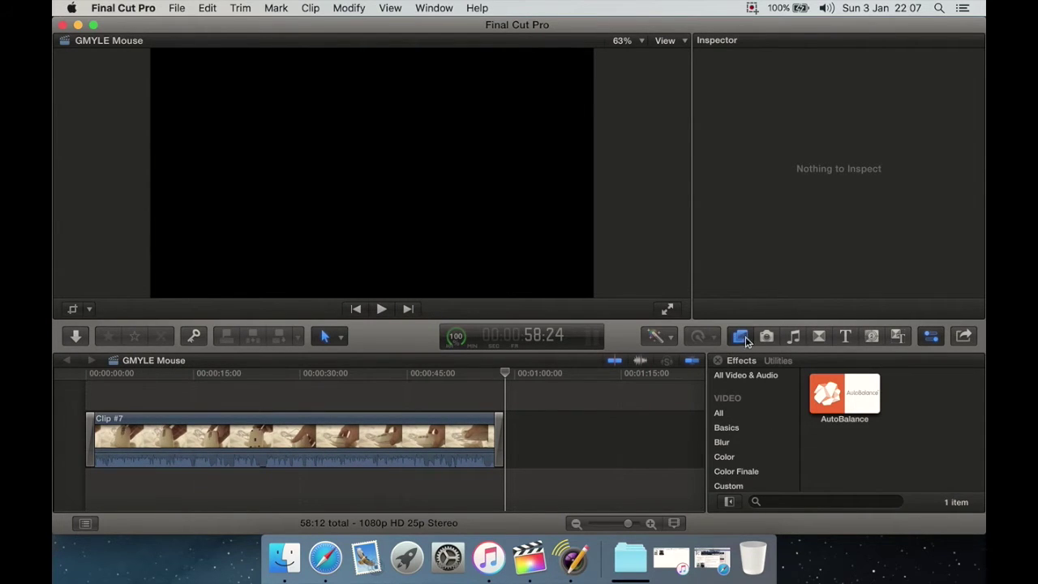
Apply the AutoBalance effect from the Utilities video effects to Clip #7 and select the clip
scroll(736, 460, down, 6)
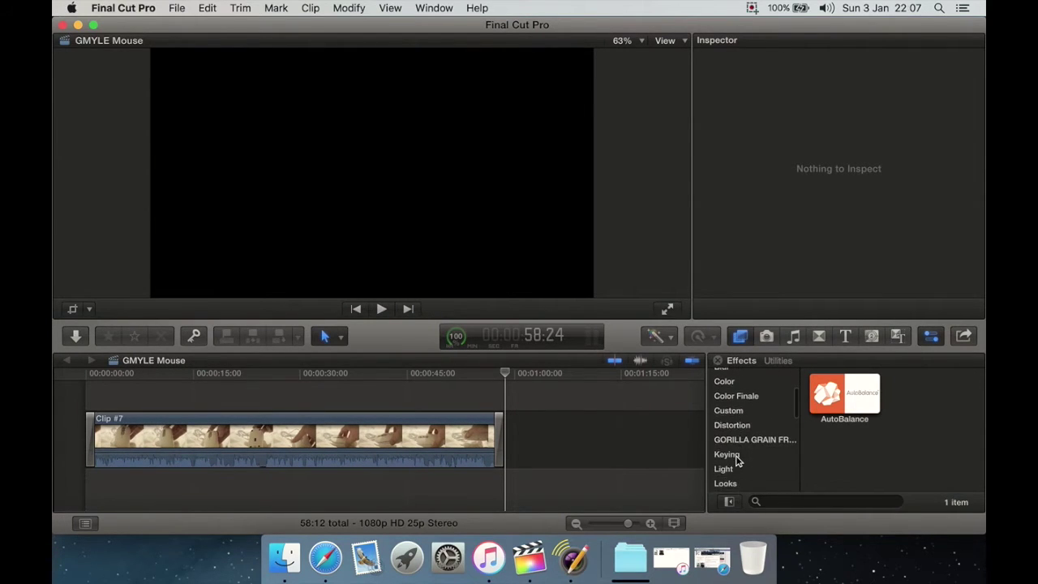
scroll(736, 461, down, 3)
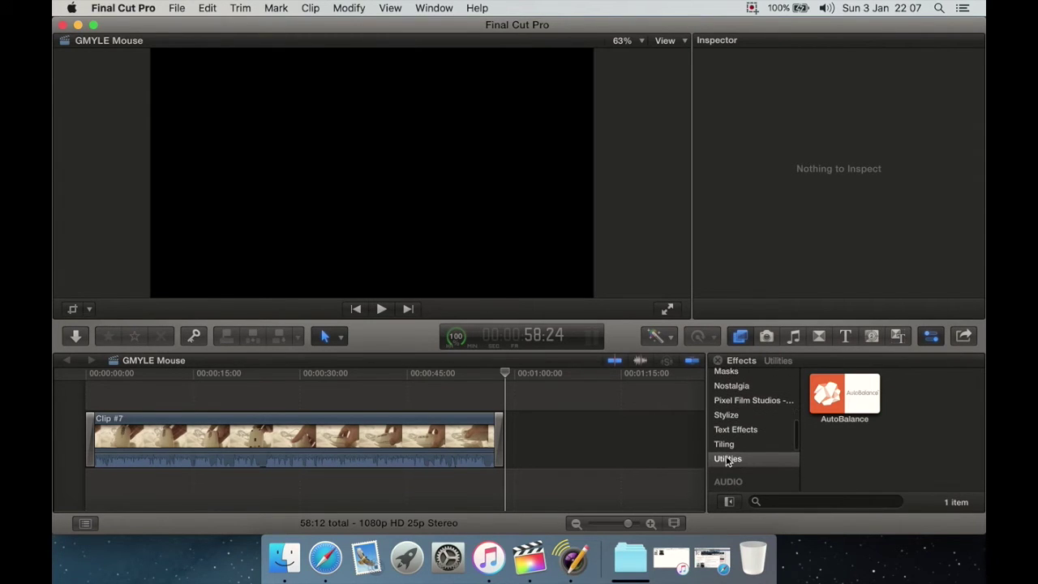
click(736, 461)
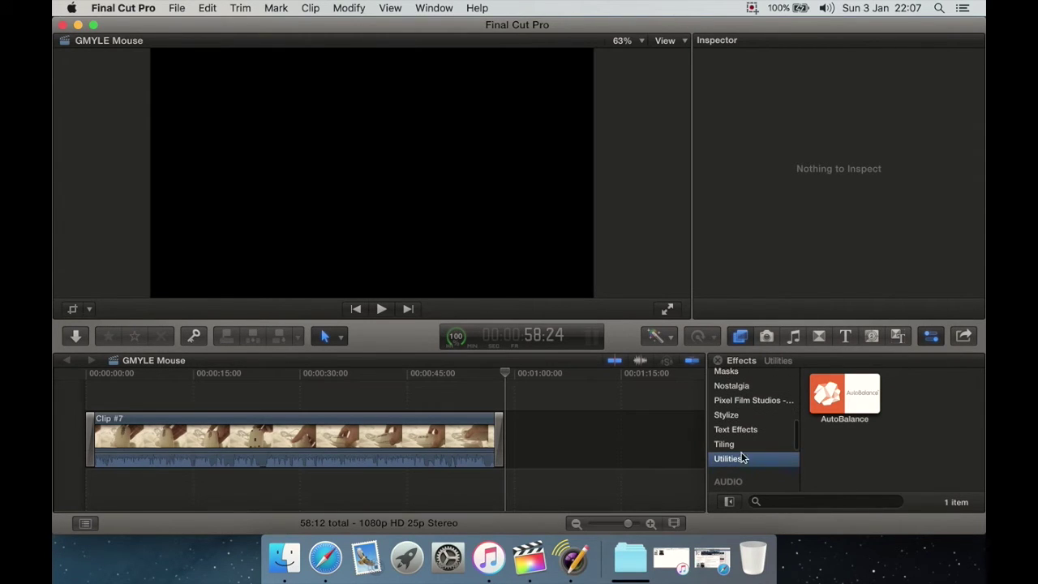
click(853, 394)
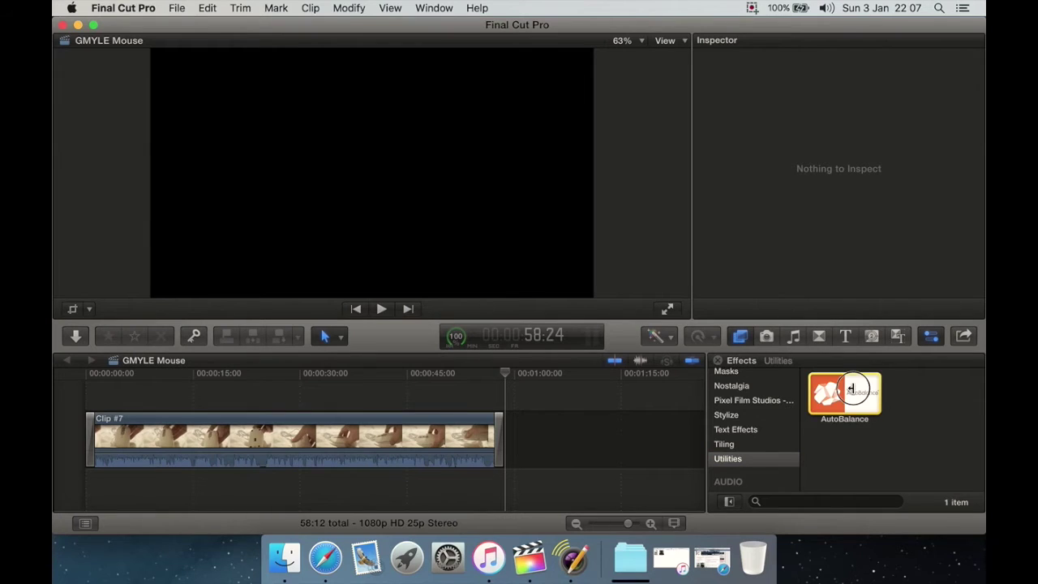
drag(853, 393, 309, 439)
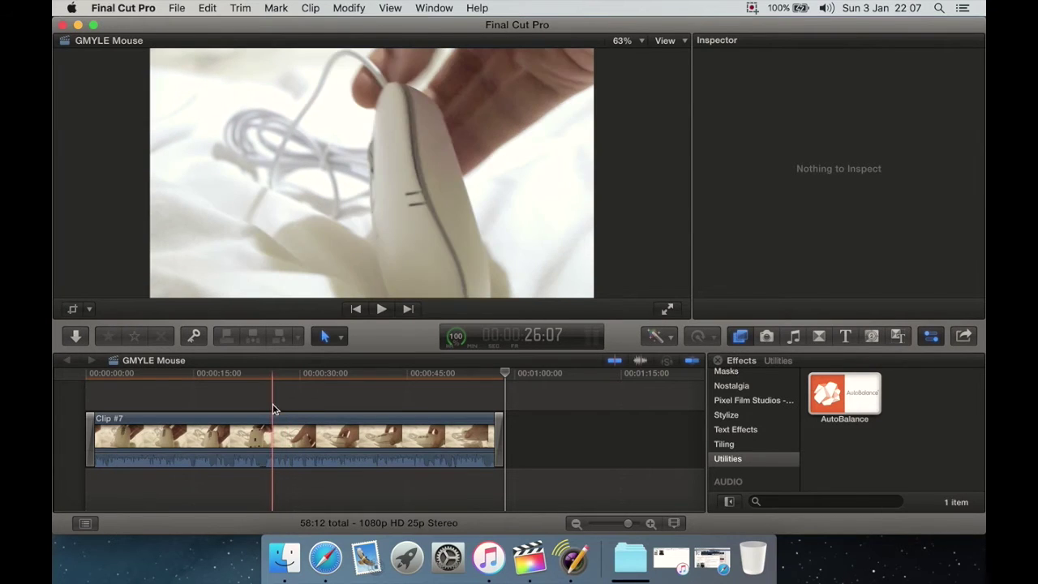
click(278, 438)
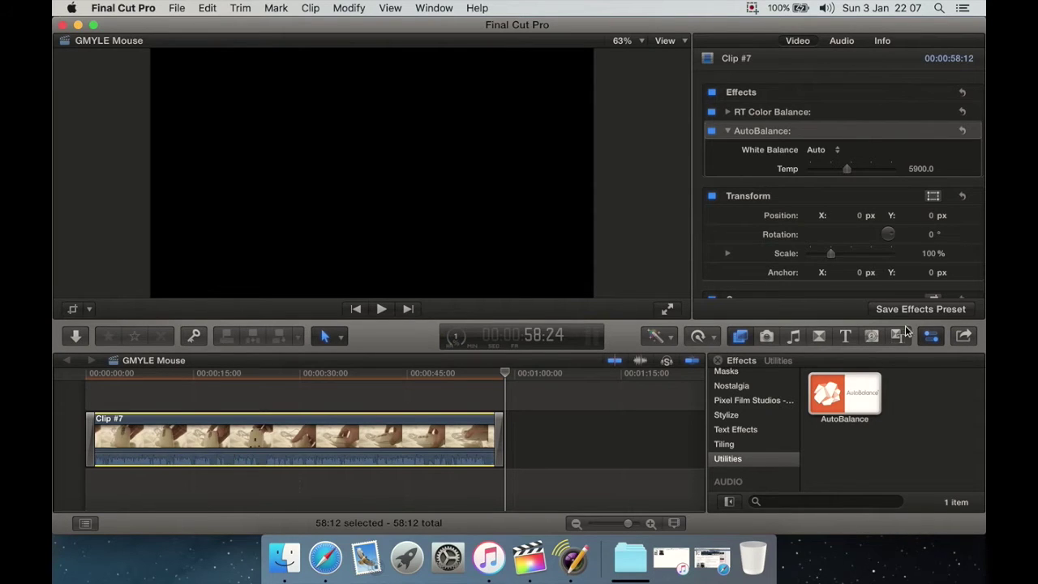
Close the effects browser with the inspector still shown, and switch all of Clip #7's effects off and on again
click(931, 339)
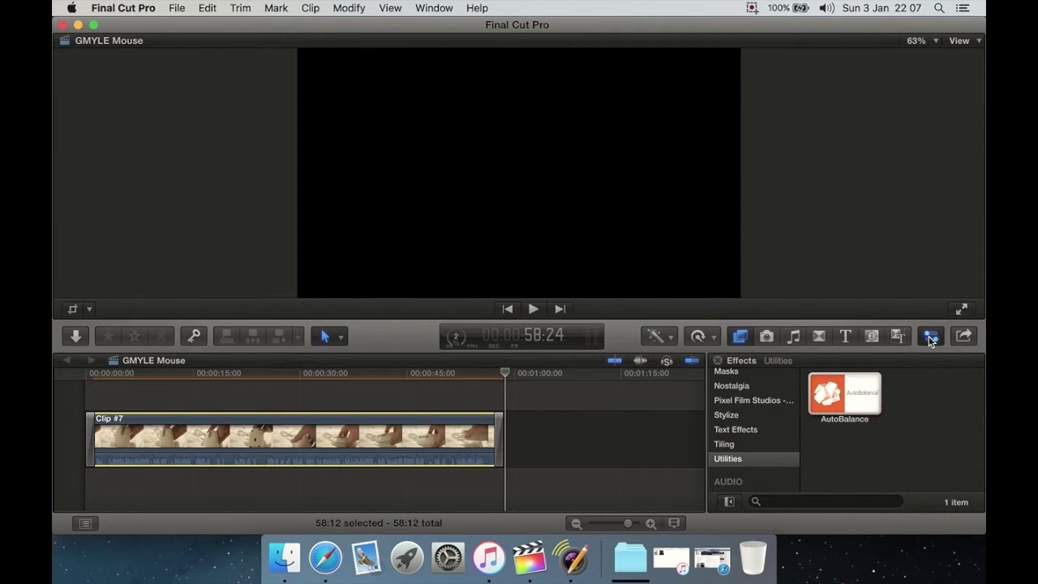
key(super+4)
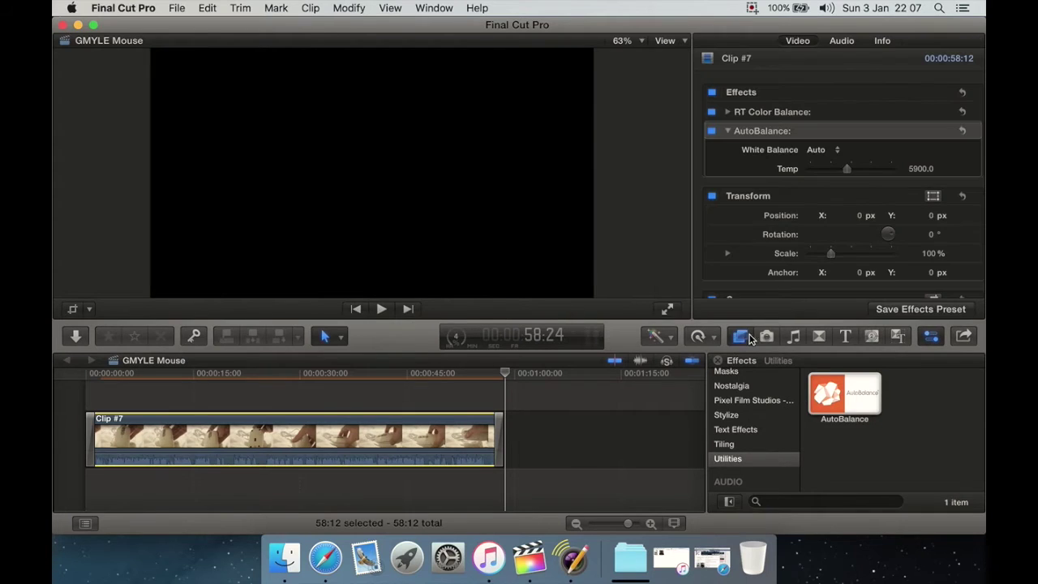
click(741, 337)
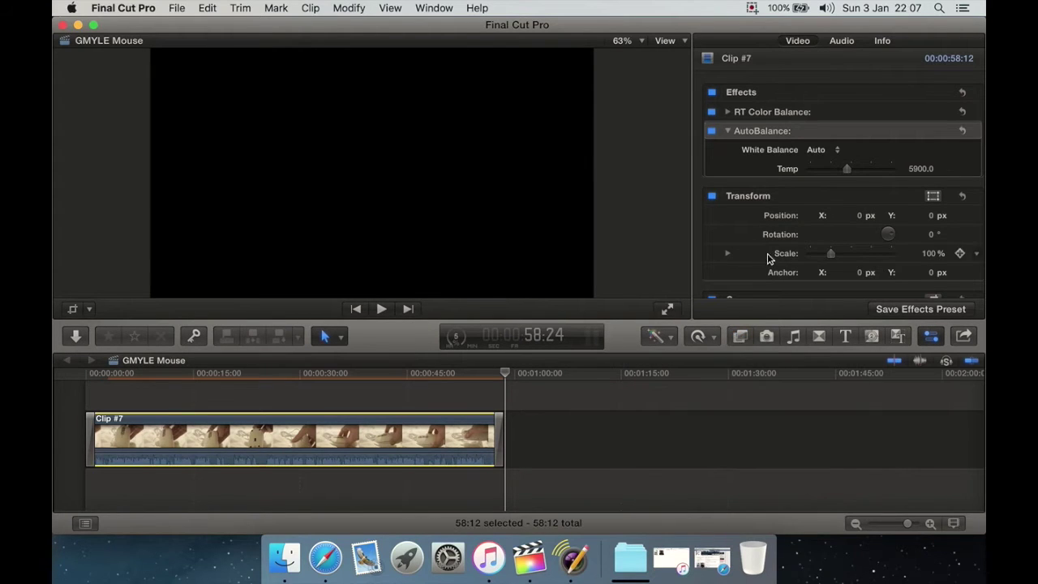
click(711, 94)
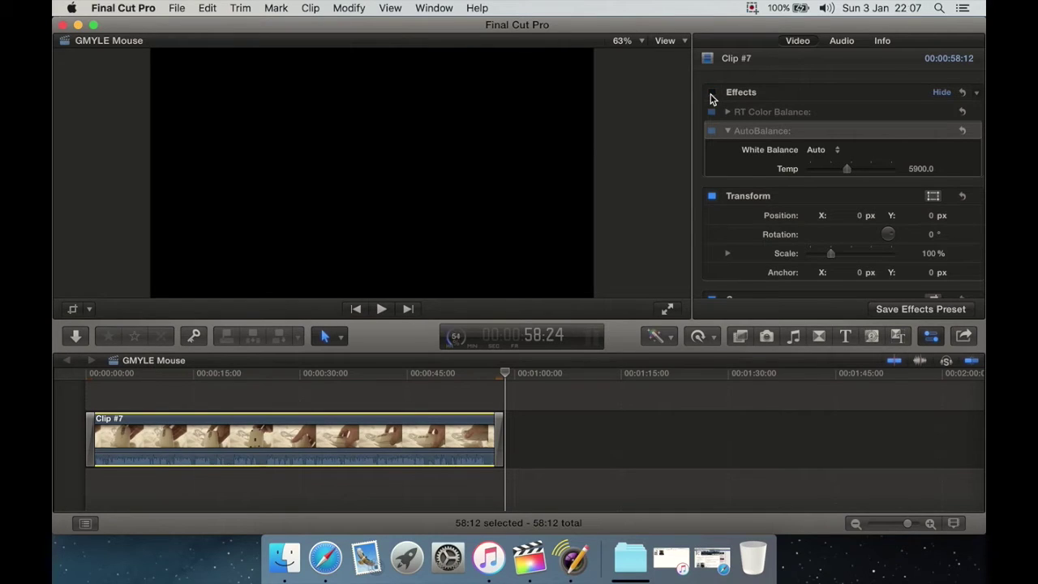
click(711, 93)
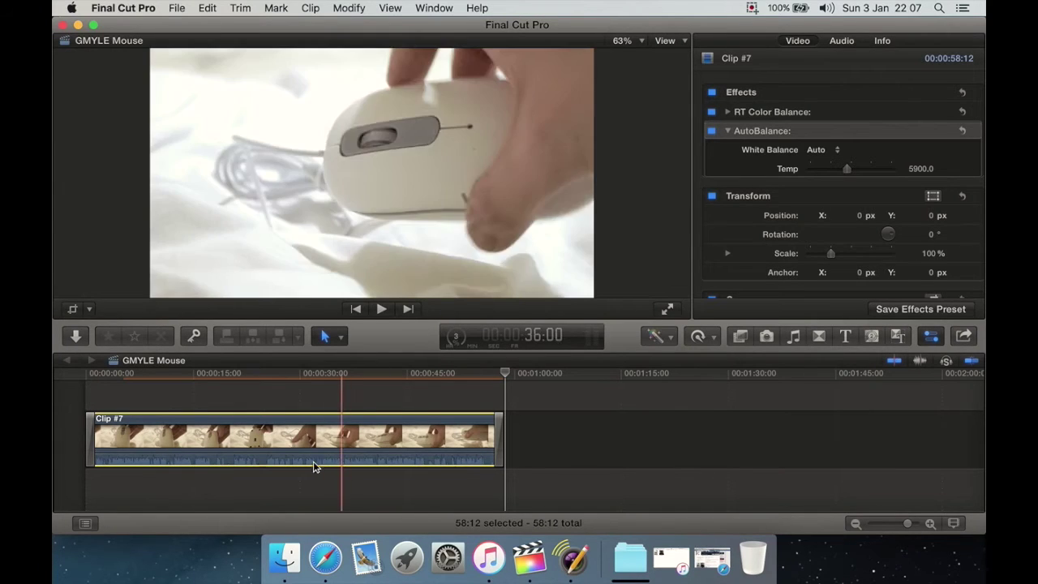
Move the playhead to 31:10 in Clip #7 and briefly display the RGB Parade video scope
click(310, 403)
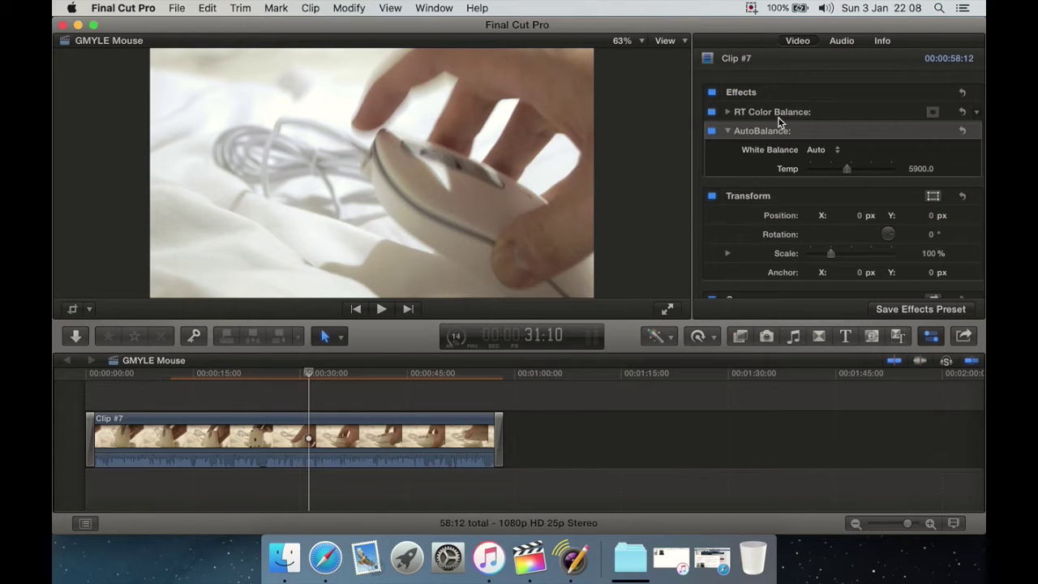
key(super+7)
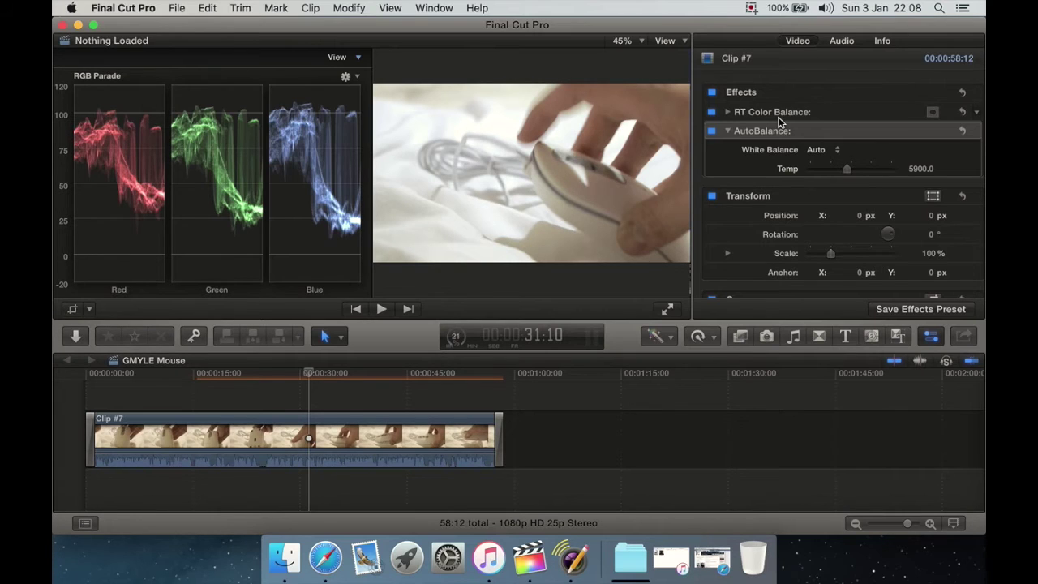
key(super+7)
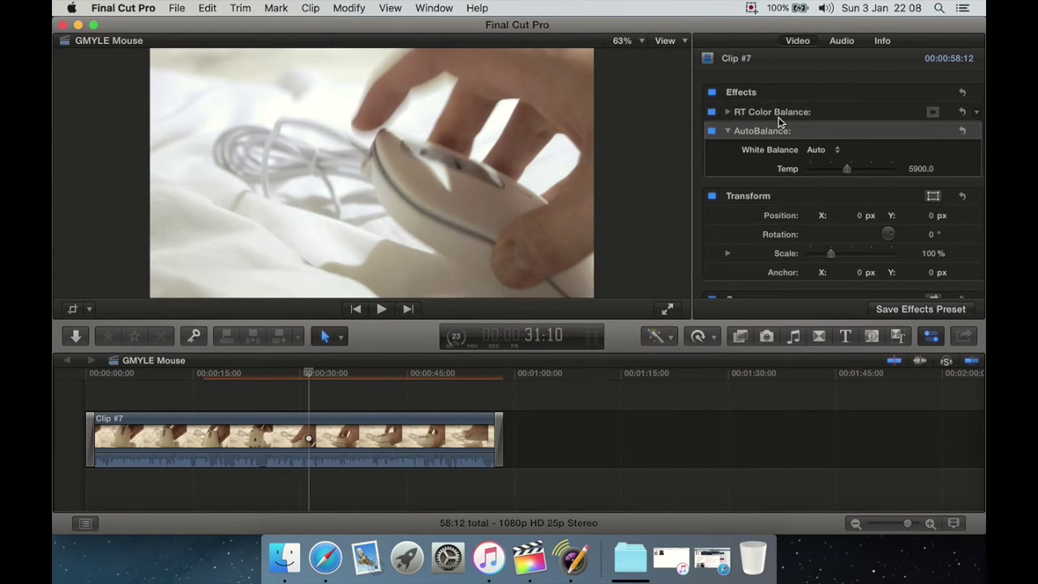
Disable and delete both the RT Color Balance and AutoBalance effects from Clip #7
click(711, 112)
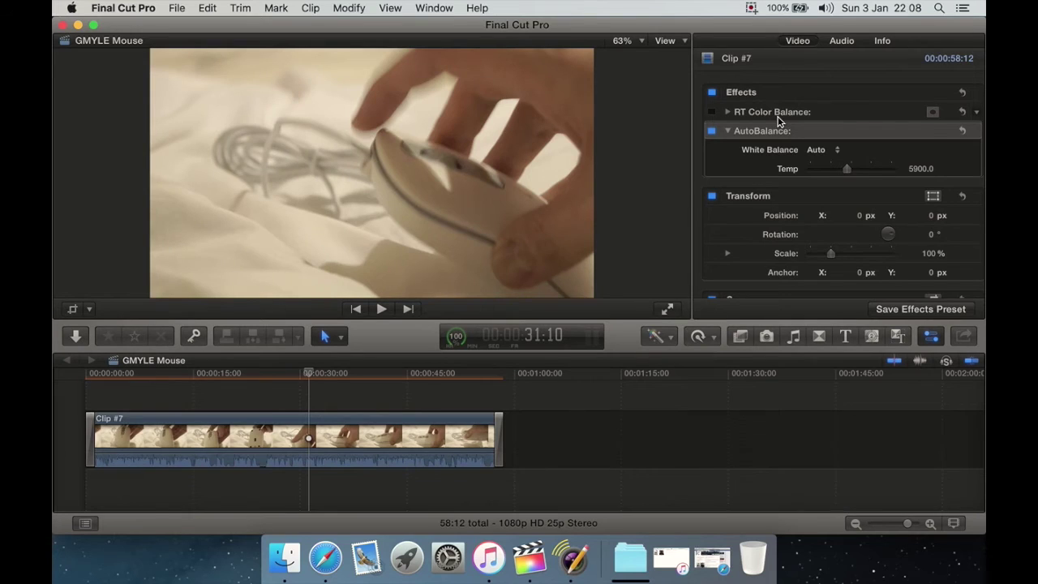
click(711, 130)
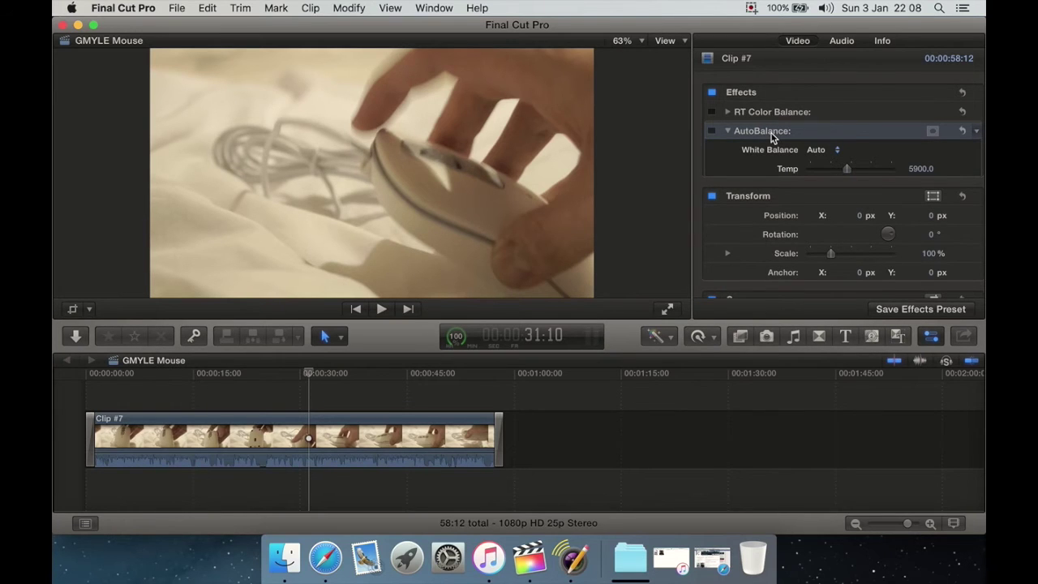
key(Delete)
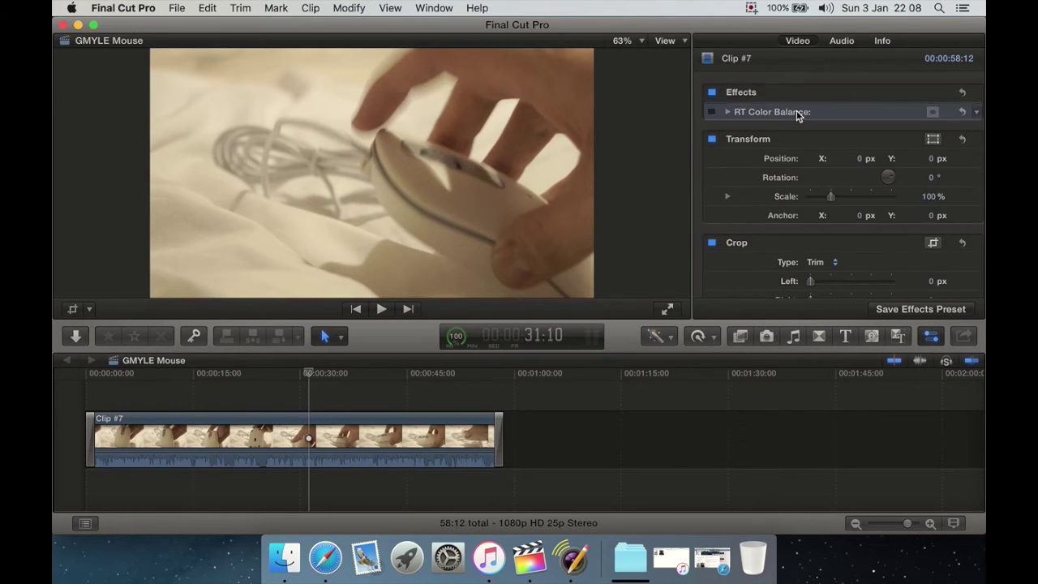
key(Delete)
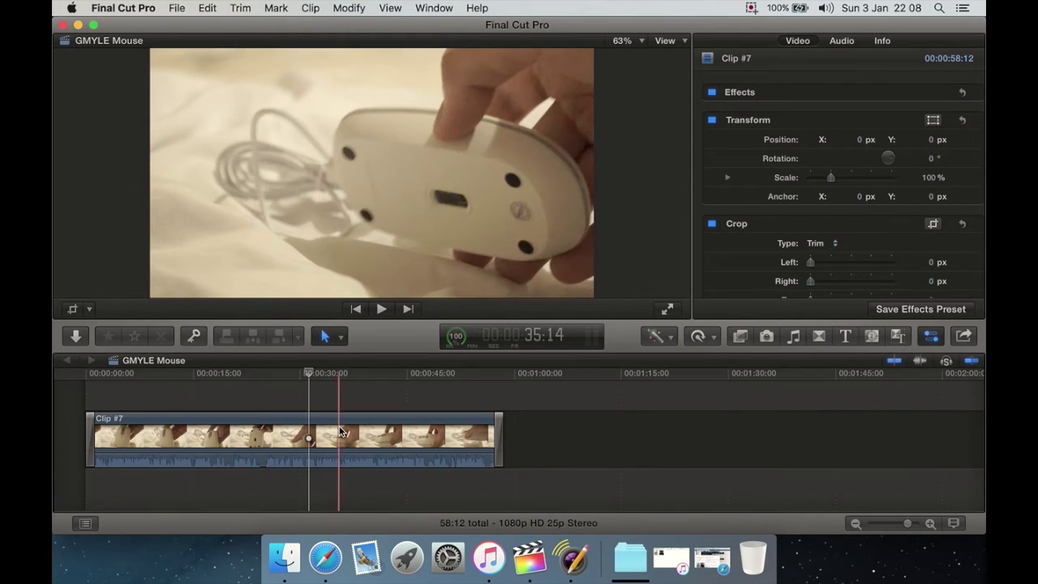
Apply AutoBalance to Clip #7 again and switch the effect off and on to compare the picture
click(341, 432)
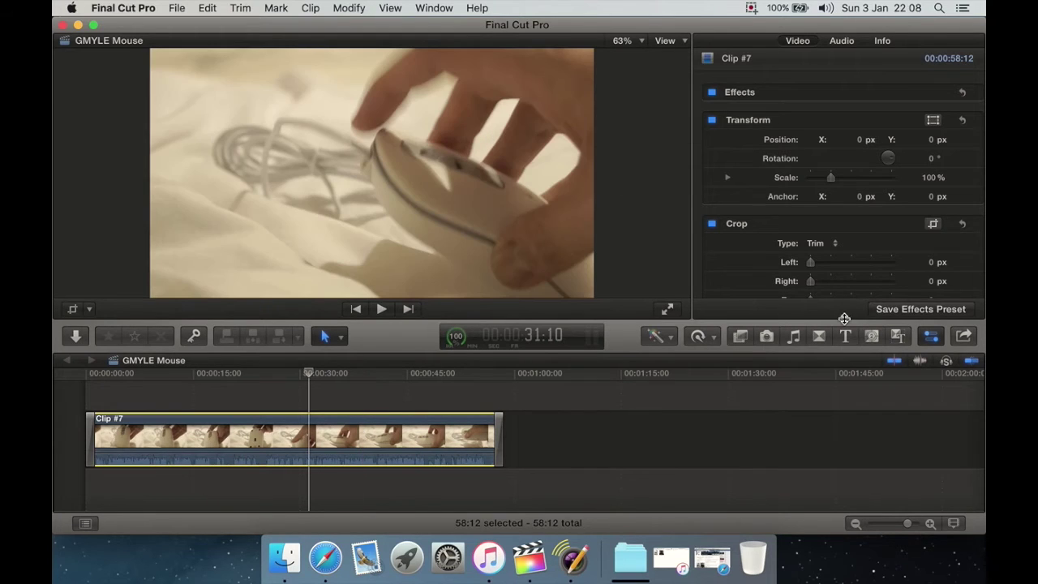
click(745, 337)
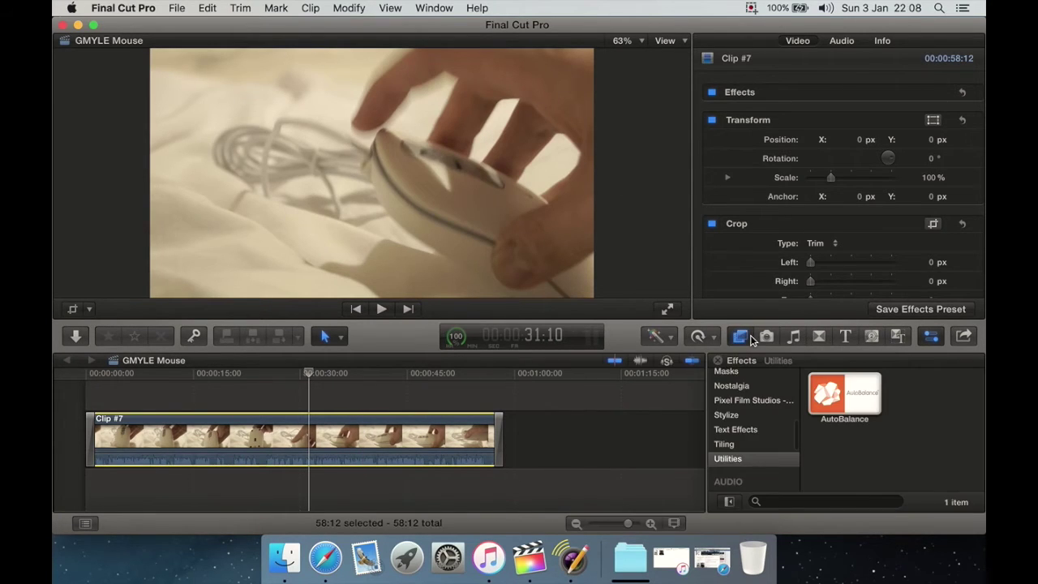
drag(854, 422, 416, 435)
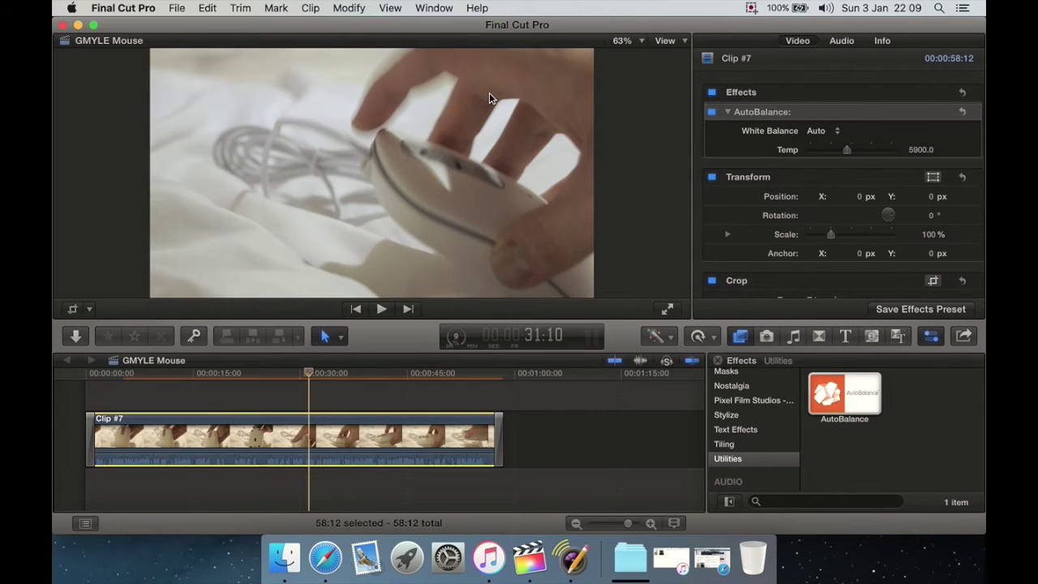
click(711, 113)
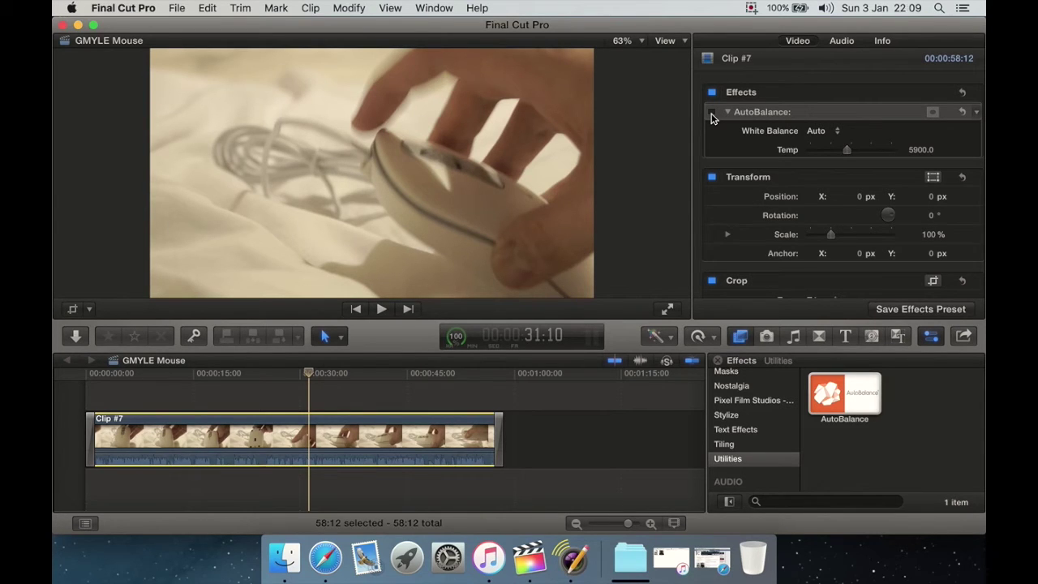
click(711, 113)
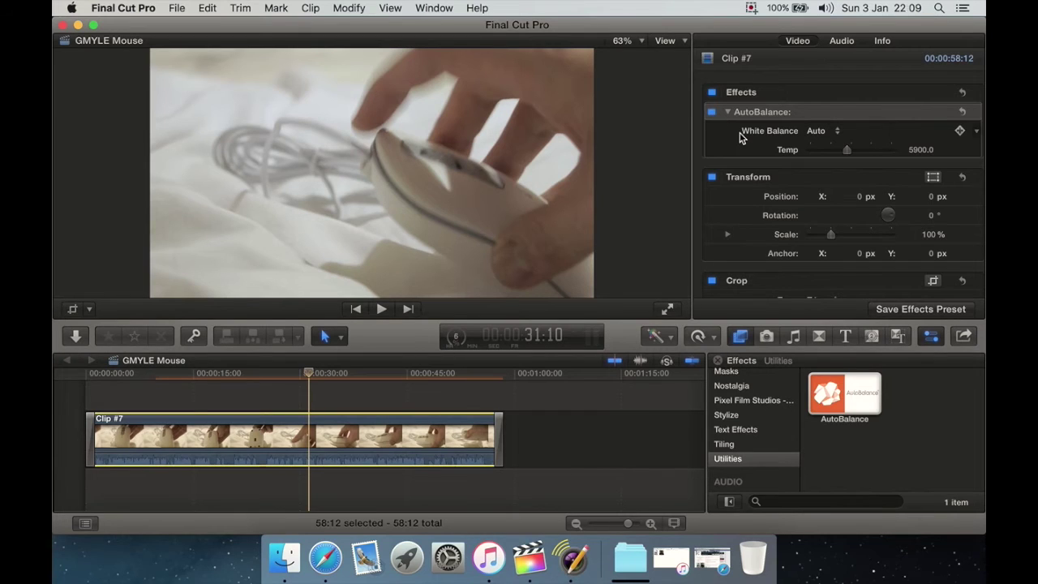
Switch AutoBalance's White Balance to Manual and raise Temp to 10000
click(838, 132)
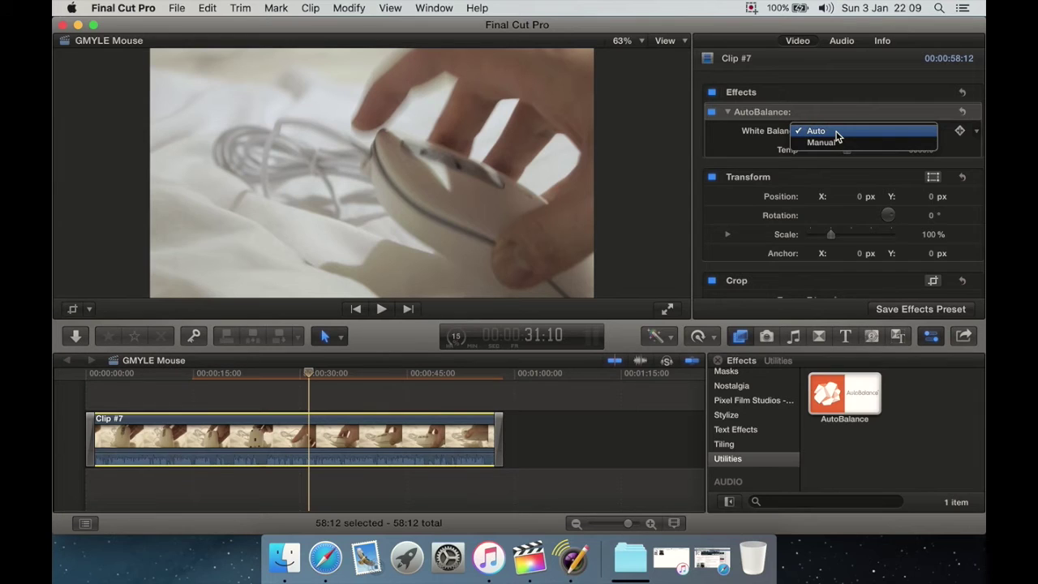
click(834, 142)
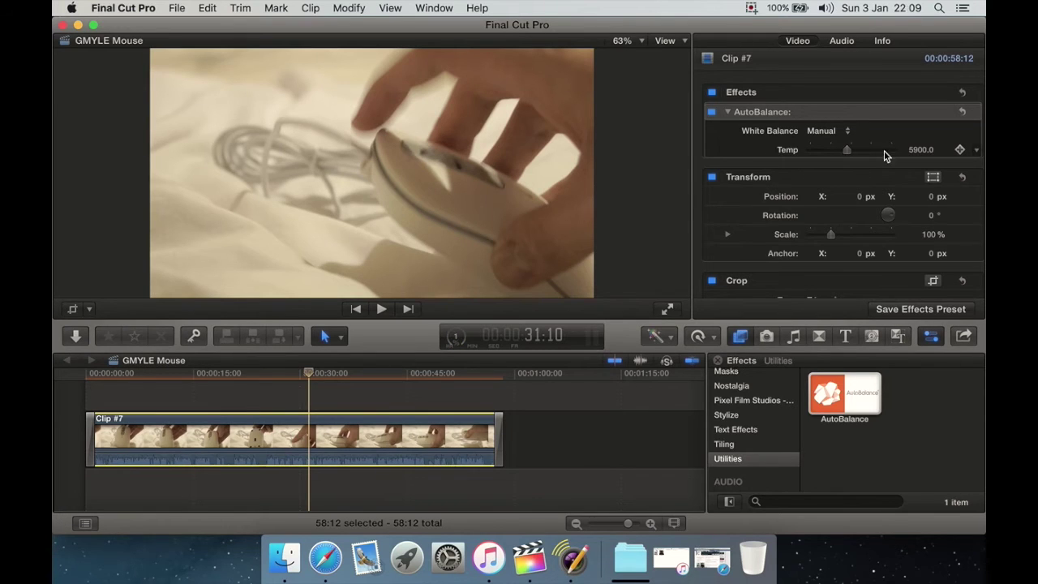
drag(847, 153, 914, 159)
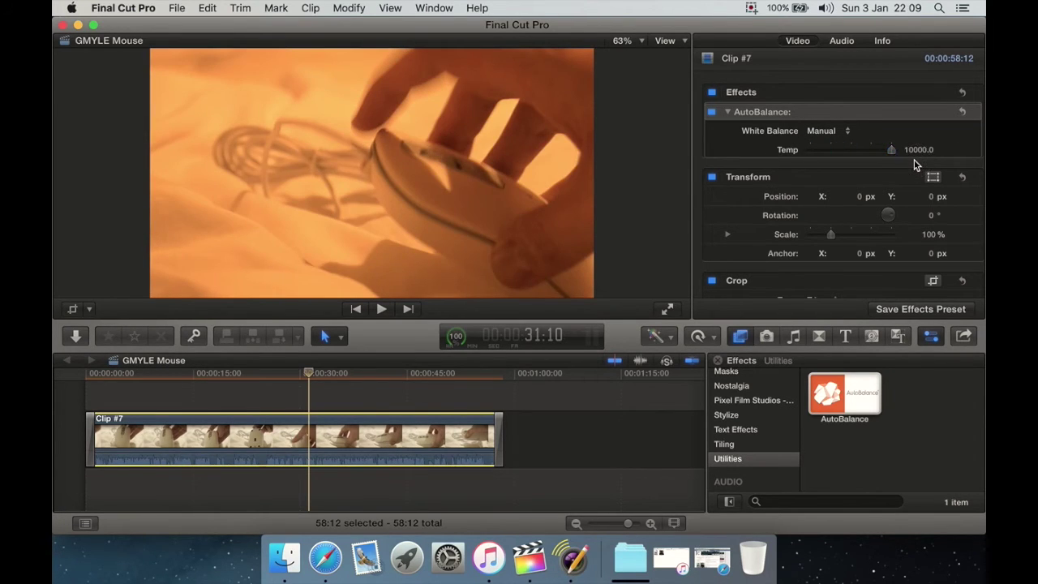
Set the AutoBalance Temp value to 2500
click(917, 151)
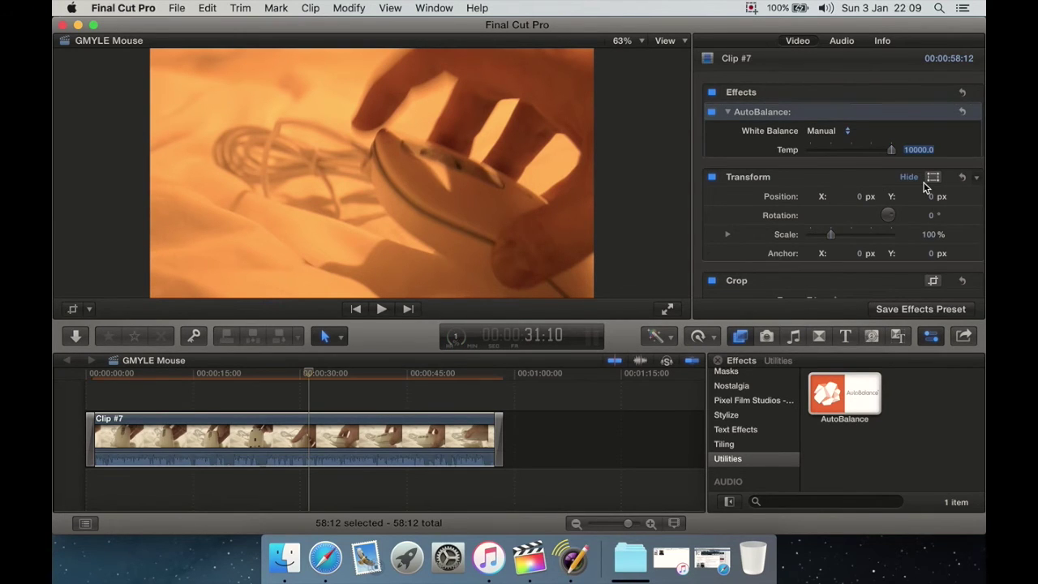
text(2500)
key(Return)
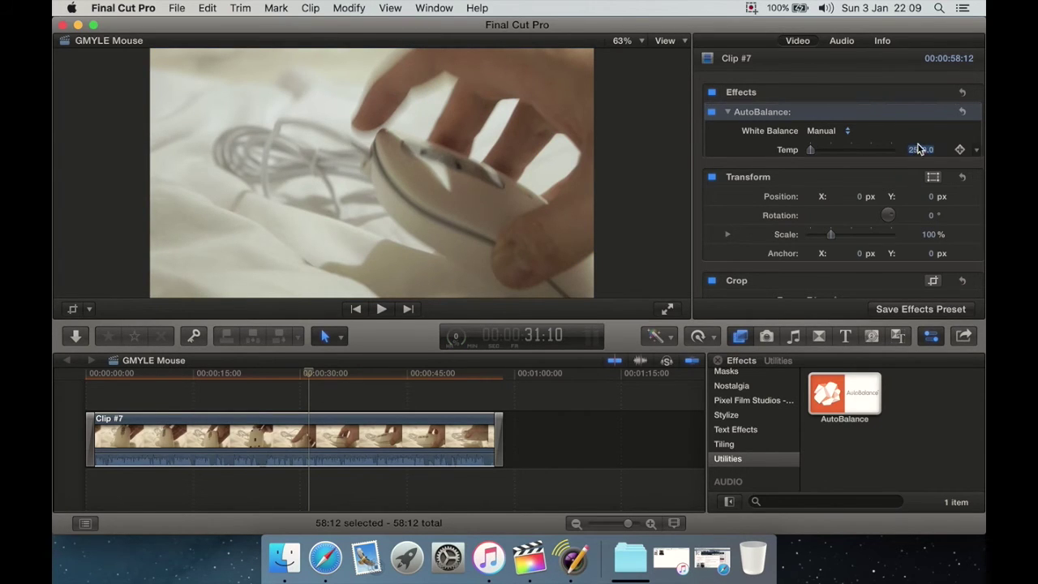
Adjust the AutoBalance Temp to 2568 and return White Balance to Auto
drag(922, 151, 921, 151)
click(842, 132)
click(838, 119)
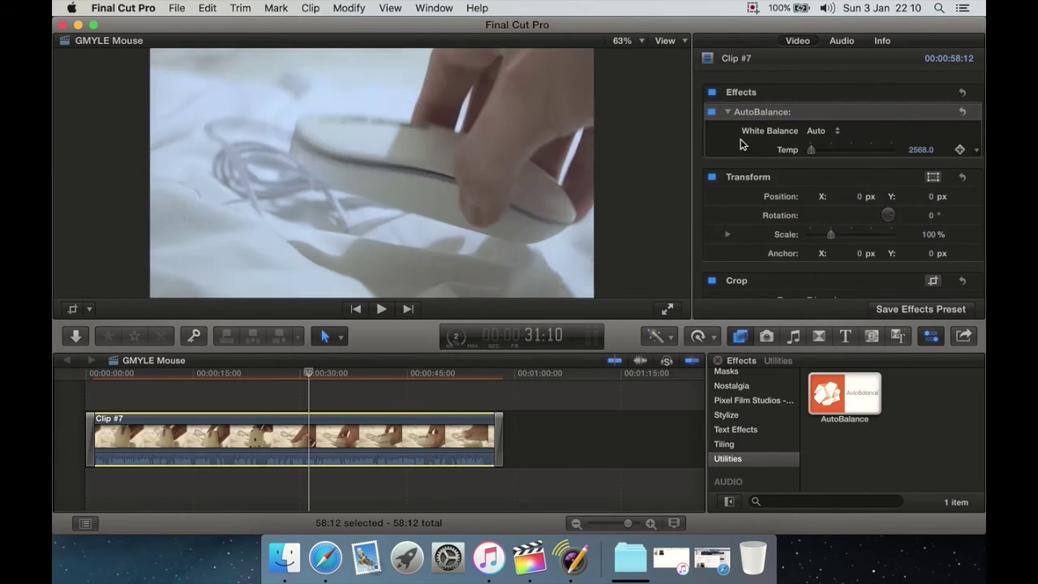
Delete the adjusted AutoBalance effect from Clip #7 and apply a fresh copy with default settings
click(760, 111)
key(Delete)
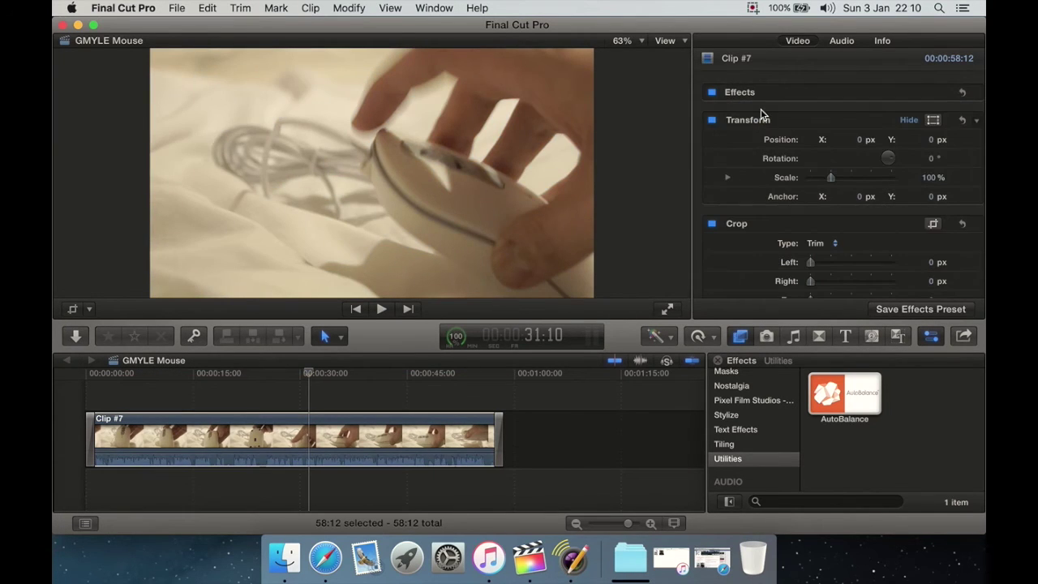
drag(826, 415, 268, 434)
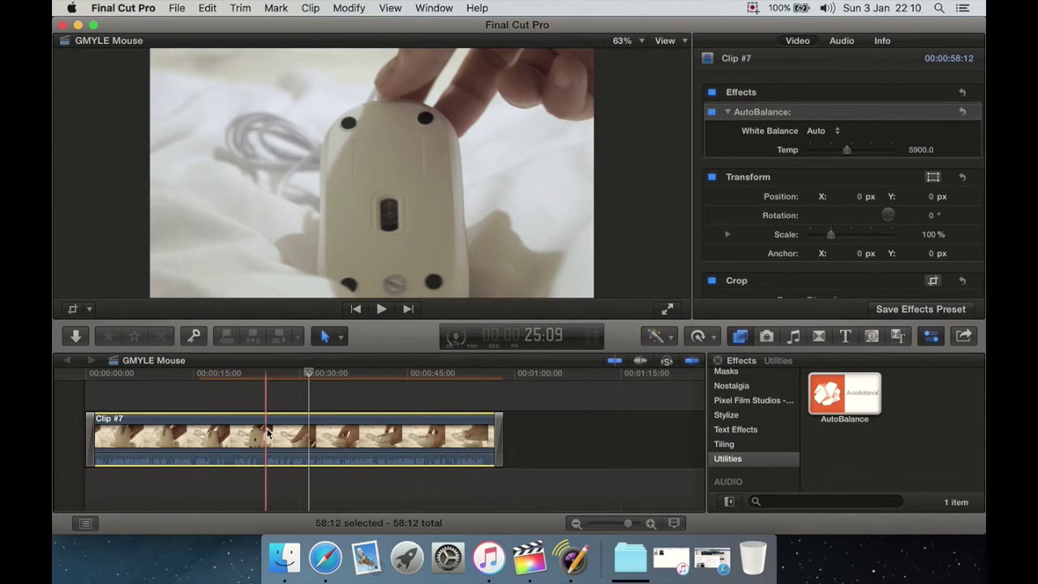
click(833, 134)
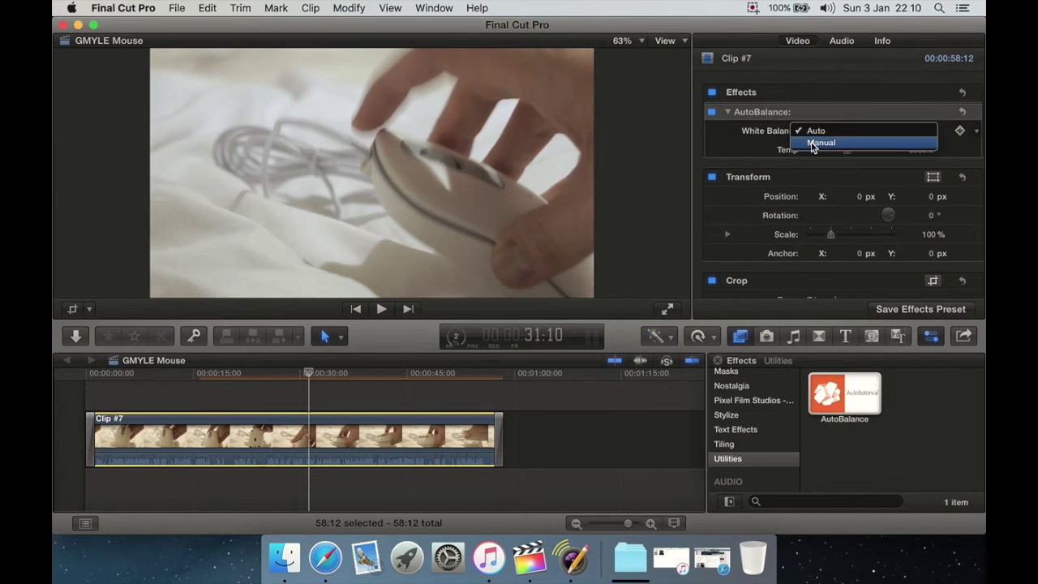
click(767, 131)
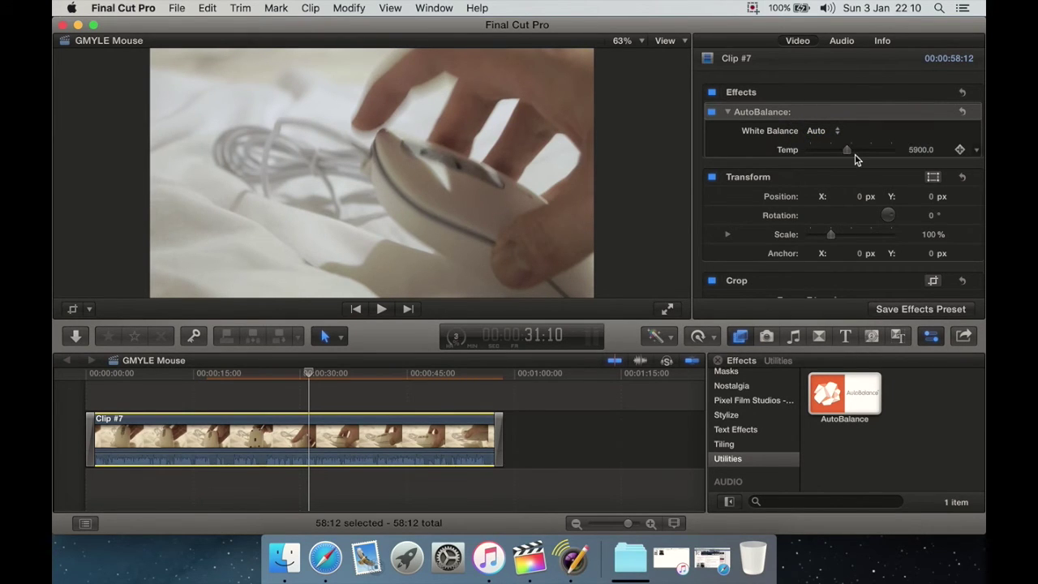
click(916, 151)
key(Return)
drag(857, 390, 405, 417)
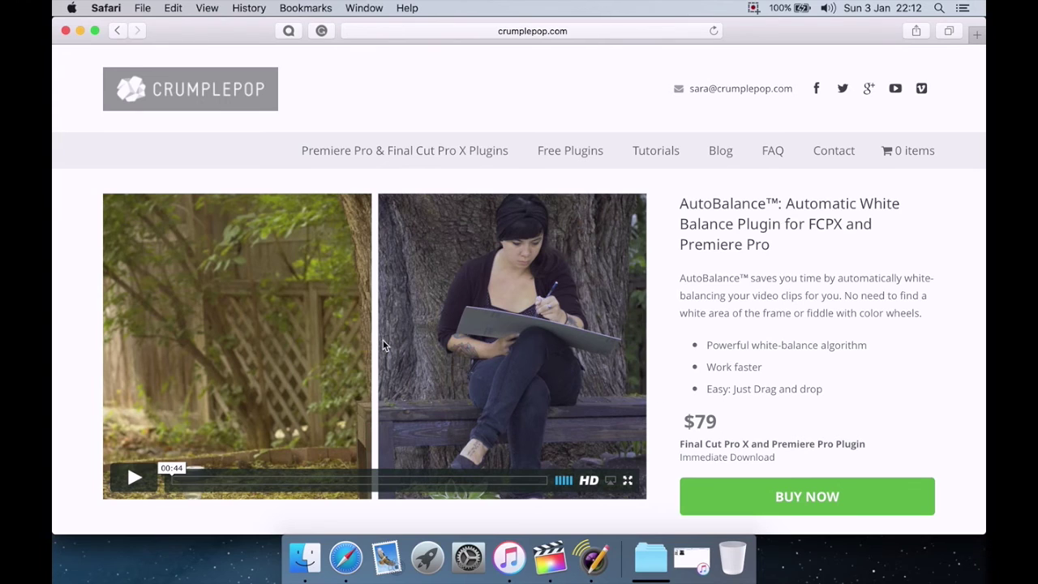
Examine the AutoBalance product page on crumplepop.com in Safari, from the price and summary down to the feature details
scroll(54, 340, down, 2)
scroll(54, 340, down, 2)
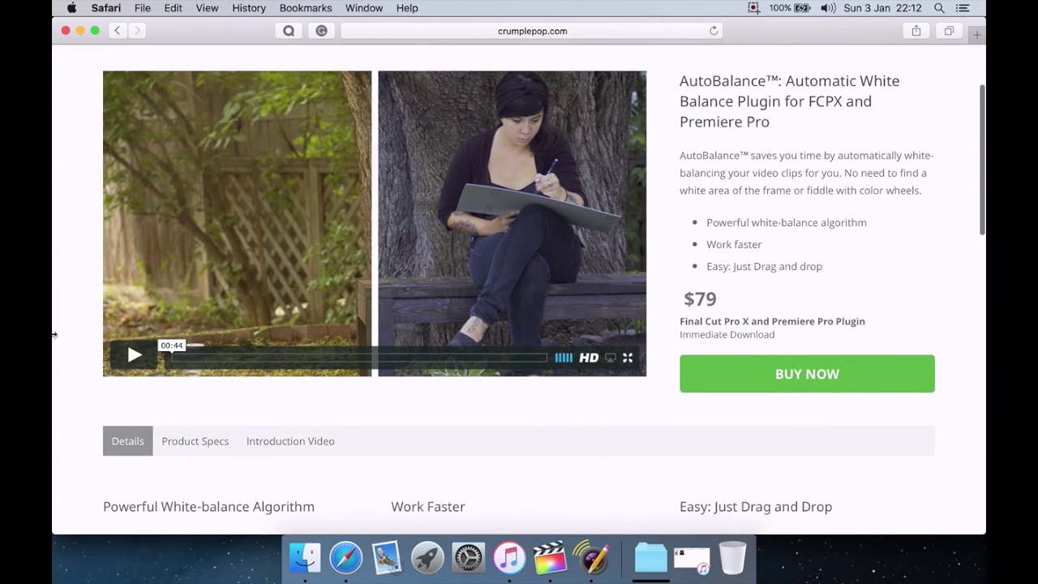
scroll(54, 334, down, 6)
scroll(53, 334, down, 5)
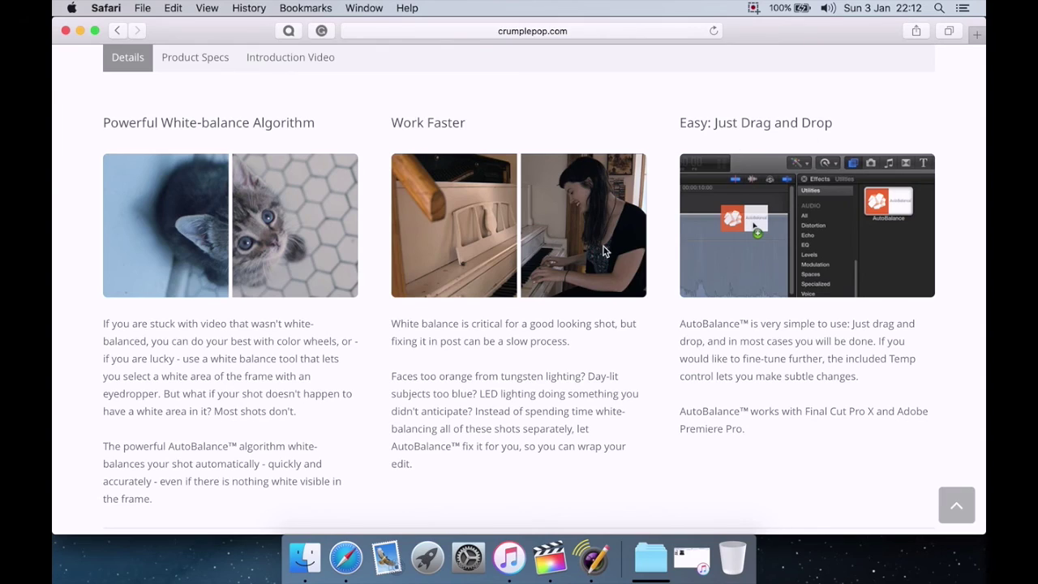
scroll(208, 374, down, 5)
scroll(209, 374, down, 4)
scroll(209, 370, up, 15)
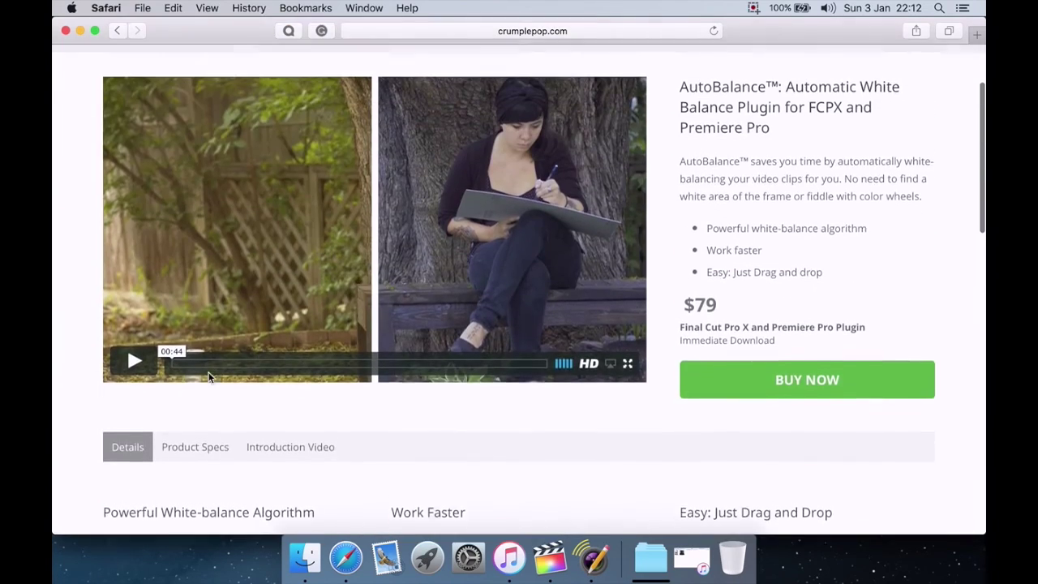
scroll(209, 377, up, 1)
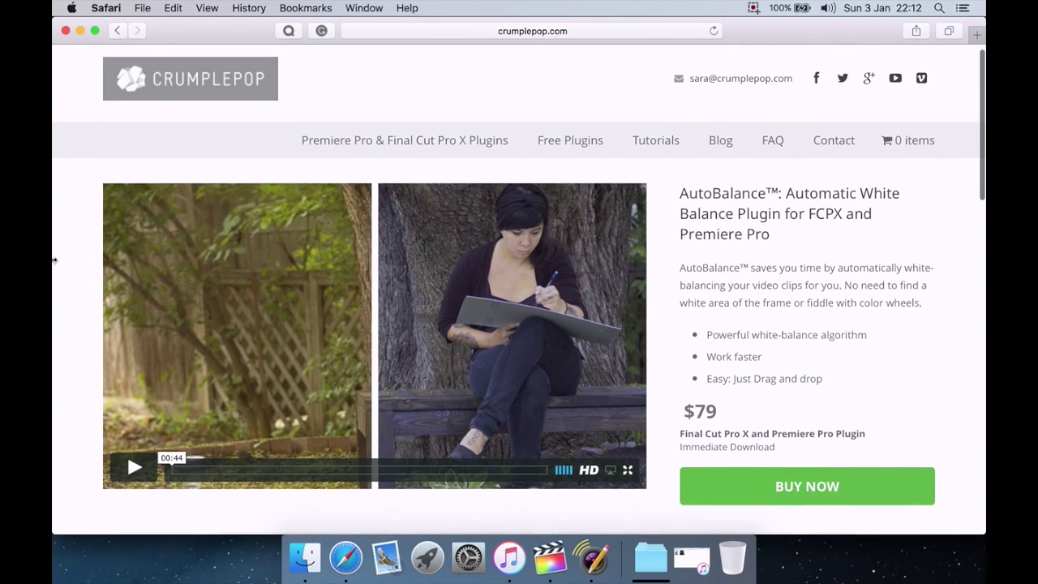
scroll(54, 259, up, 2)
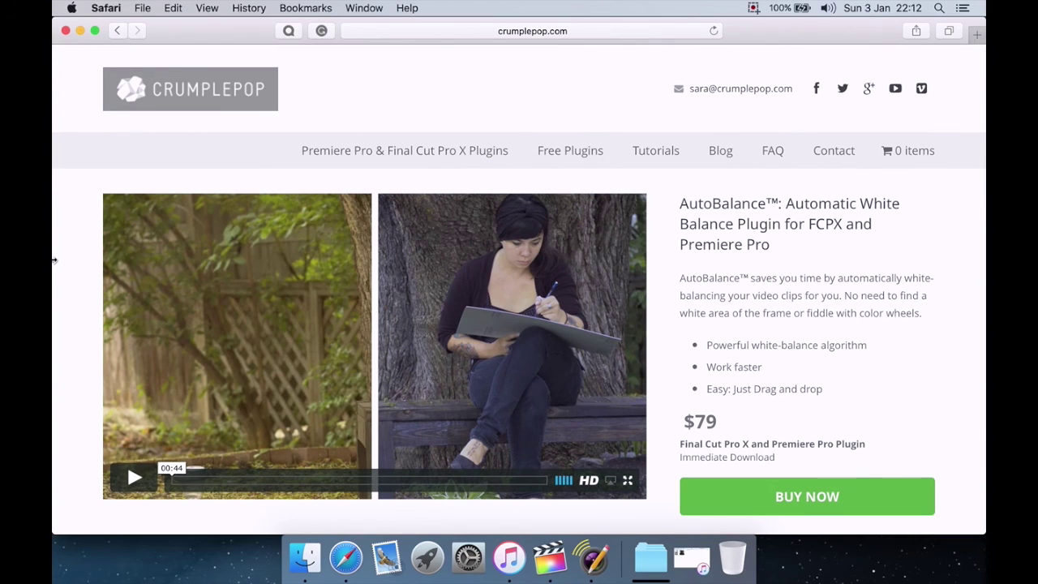